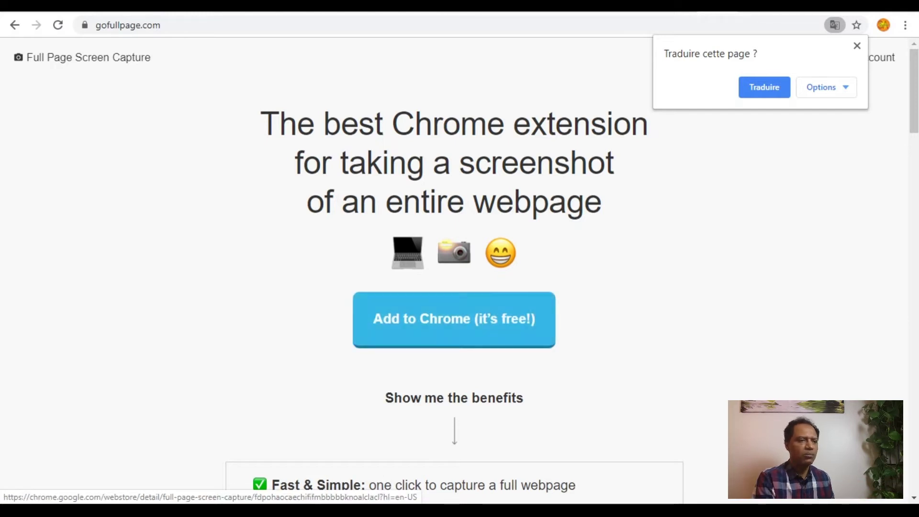
Install the free Full Page Screen Capture extension from its Chrome Web Store page, dismissing the page translation offer
{"action": "left_click", "coordinate": [857, 46]}
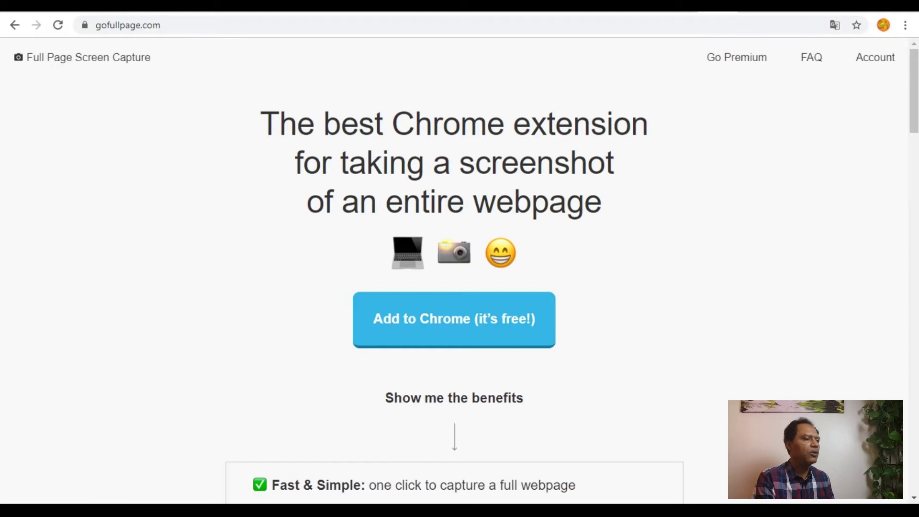
{"action": "left_click", "coordinate": [453, 319]}
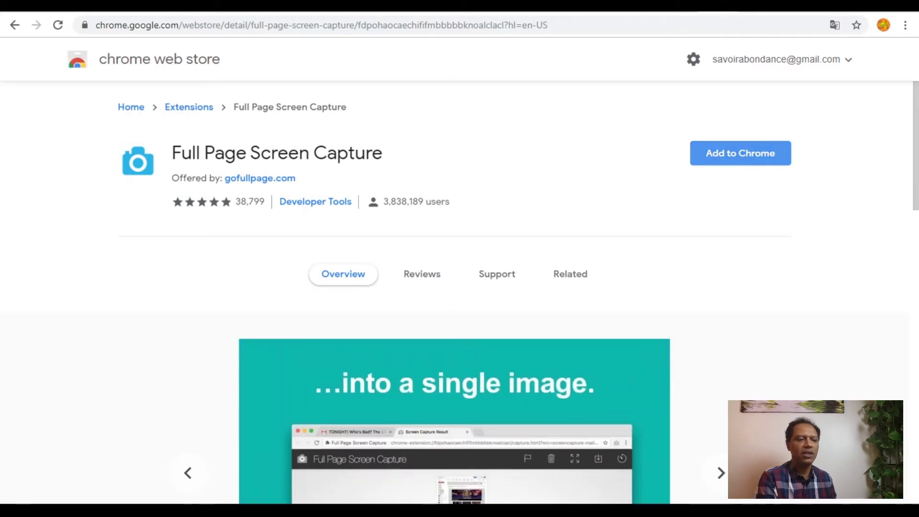
{"action": "left_click", "coordinate": [740, 153]}
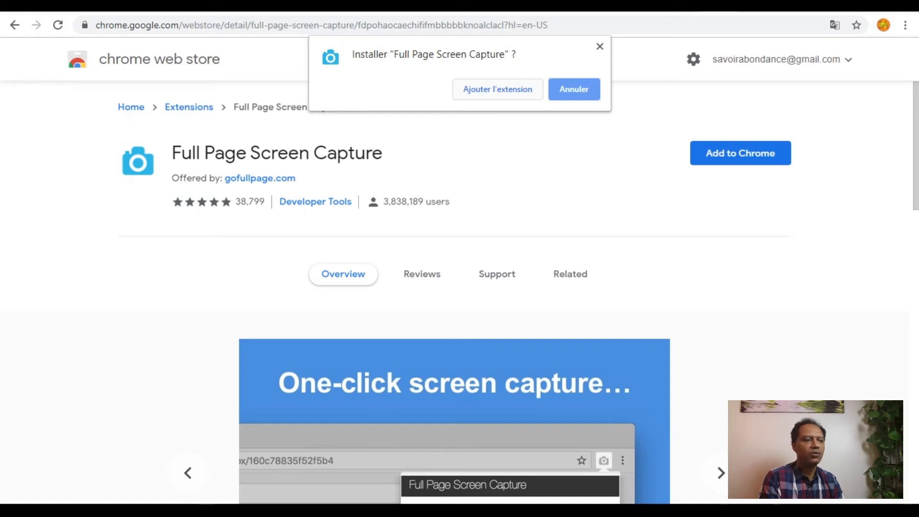
{"action": "left_click", "coordinate": [497, 90]}
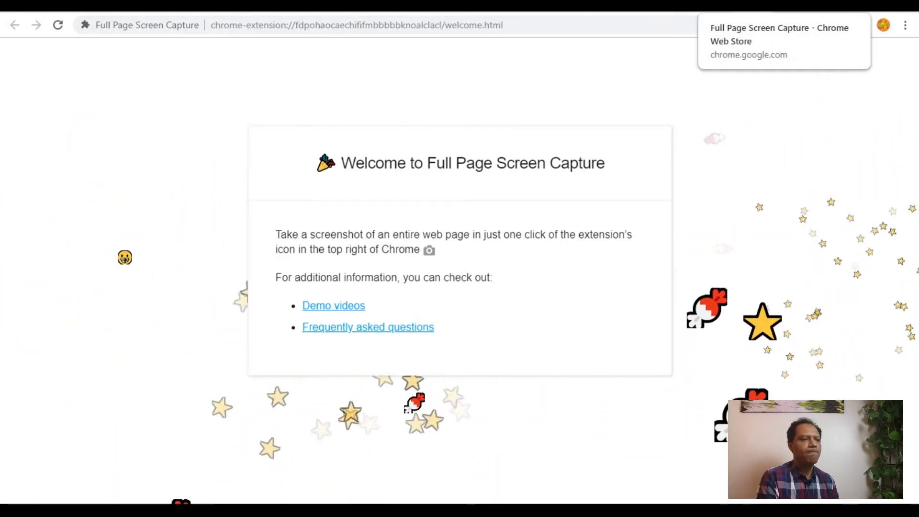
Return to the extension's Chrome Web Store page and load the website savoir-abondance.com in its place
{"action": "left_click", "coordinate": [740, 6]}
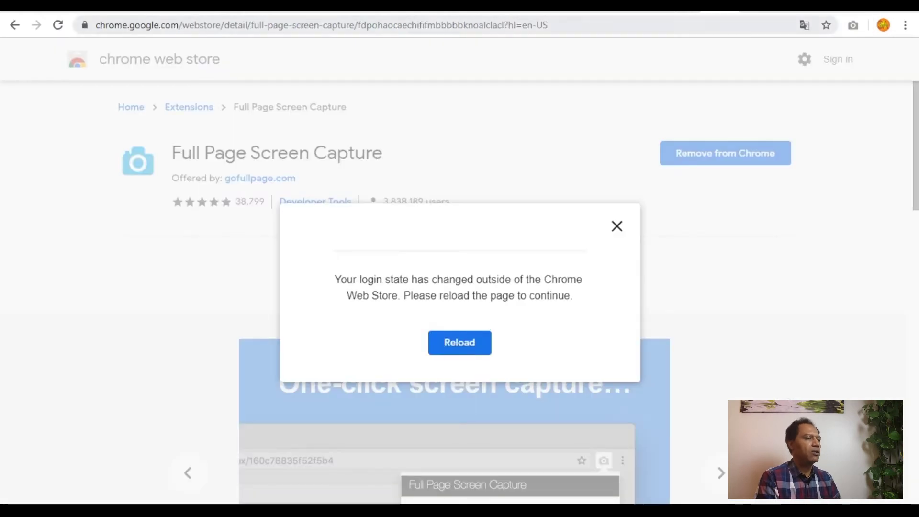
{"action": "left_click", "coordinate": [321, 25]}
{"action": "type", "text": "savoir"}
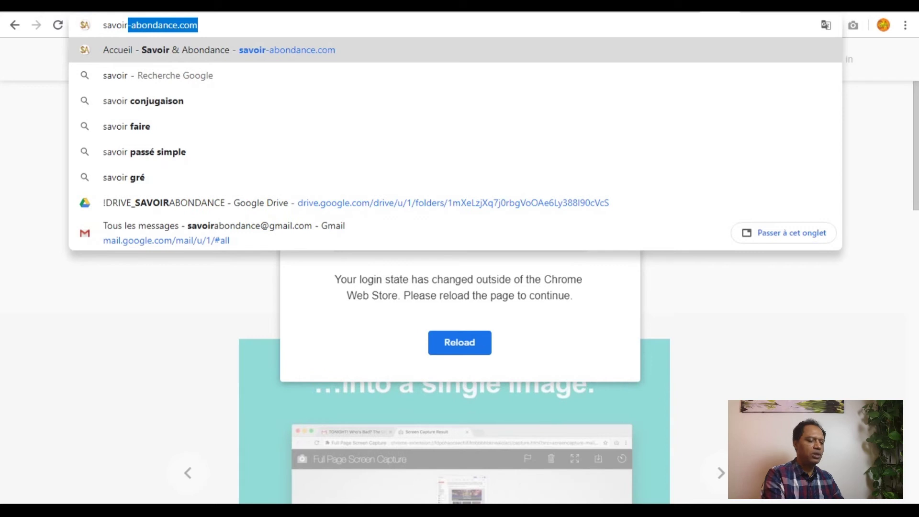
{"action": "key", "text": "Return"}
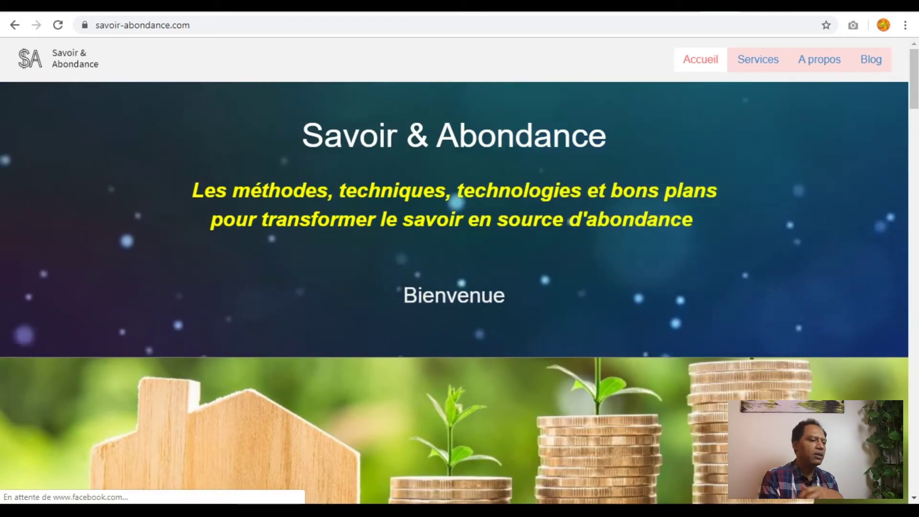
Look over the Savoir & Abondance home page and capture it in full with Full Page Screen Capture
{"action": "scroll", "coordinate": [455, 268], "scroll_direction": "down", "scroll_amount": 3}
{"action": "scroll", "coordinate": [455, 288], "scroll_direction": "down", "scroll_amount": 15}
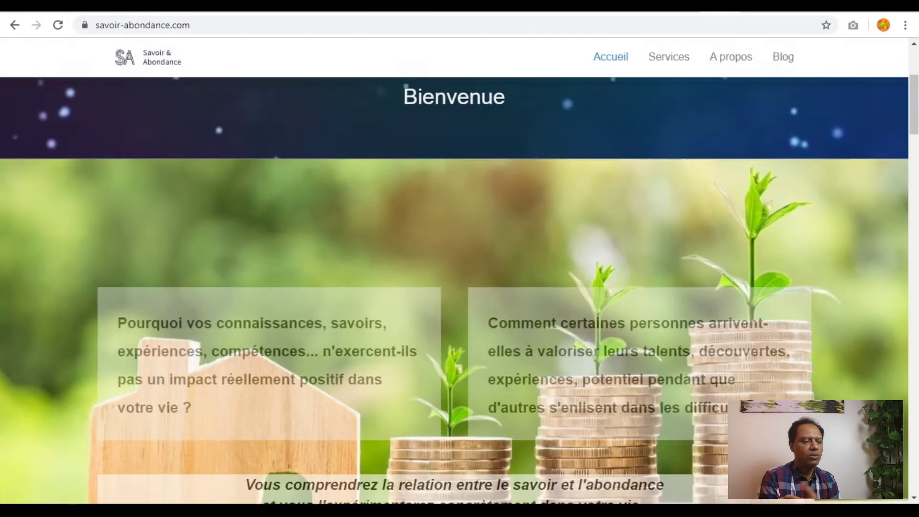
{"action": "scroll", "coordinate": [454, 288], "scroll_direction": "down", "scroll_amount": 15}
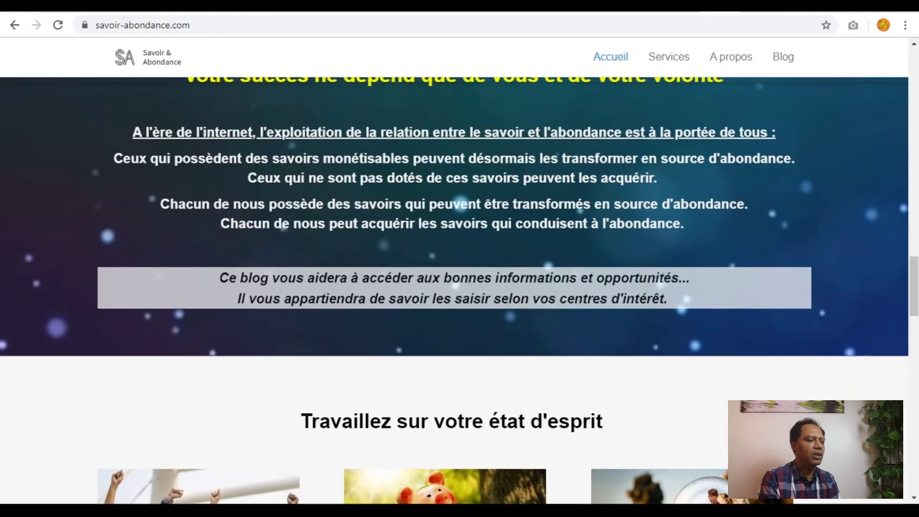
{"action": "scroll", "coordinate": [454, 287], "scroll_direction": "up", "scroll_amount": 10}
{"action": "scroll", "coordinate": [455, 287], "scroll_direction": "up", "scroll_amount": 15}
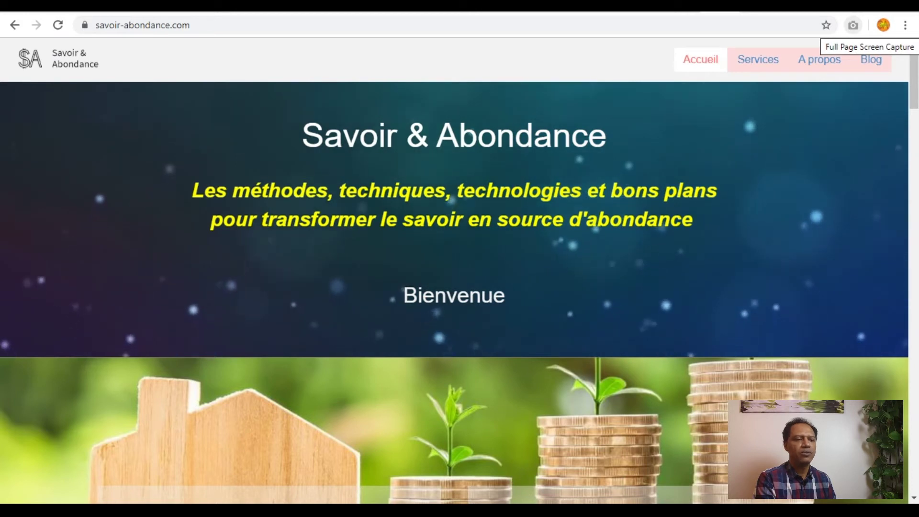
{"action": "left_click", "coordinate": [853, 25]}
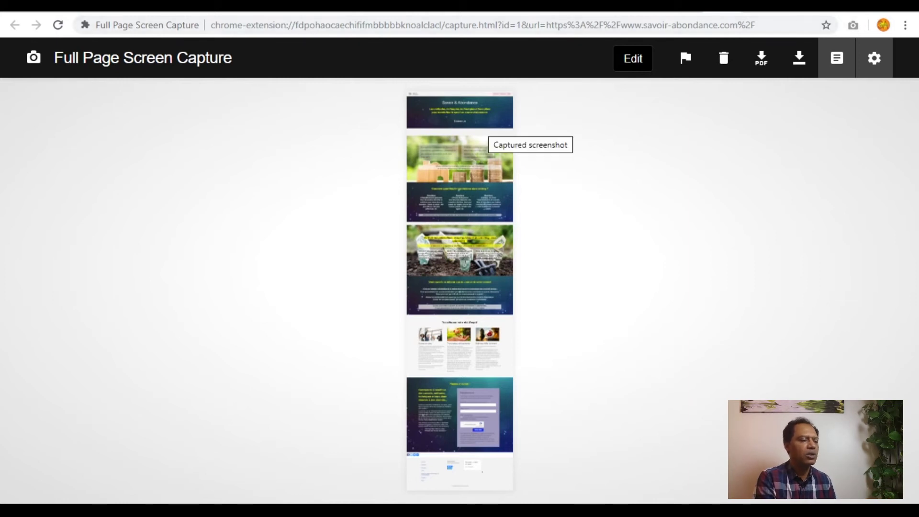
Enlarge the captured screenshot and examine it from the header down to the sign-up form and back
{"action": "left_click", "coordinate": [483, 127]}
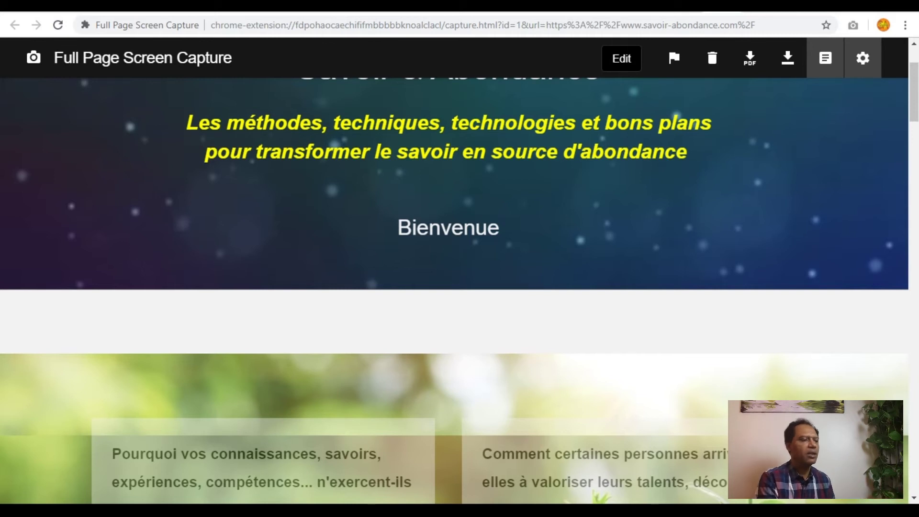
{"action": "scroll", "coordinate": [455, 287], "scroll_direction": "up", "scroll_amount": 2}
{"action": "scroll", "coordinate": [454, 287], "scroll_direction": "down", "scroll_amount": 2}
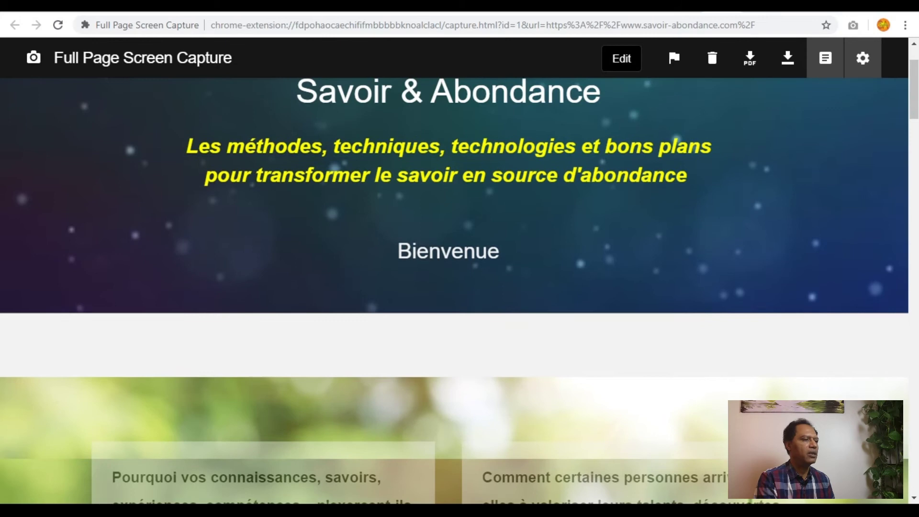
{"action": "scroll", "coordinate": [455, 287], "scroll_direction": "down", "scroll_amount": 9}
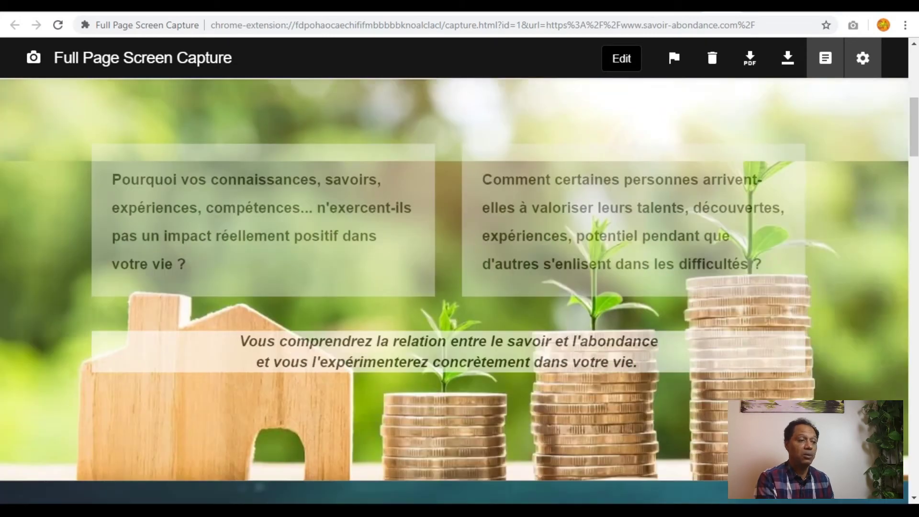
{"action": "scroll", "coordinate": [454, 287], "scroll_direction": "down", "scroll_amount": 18}
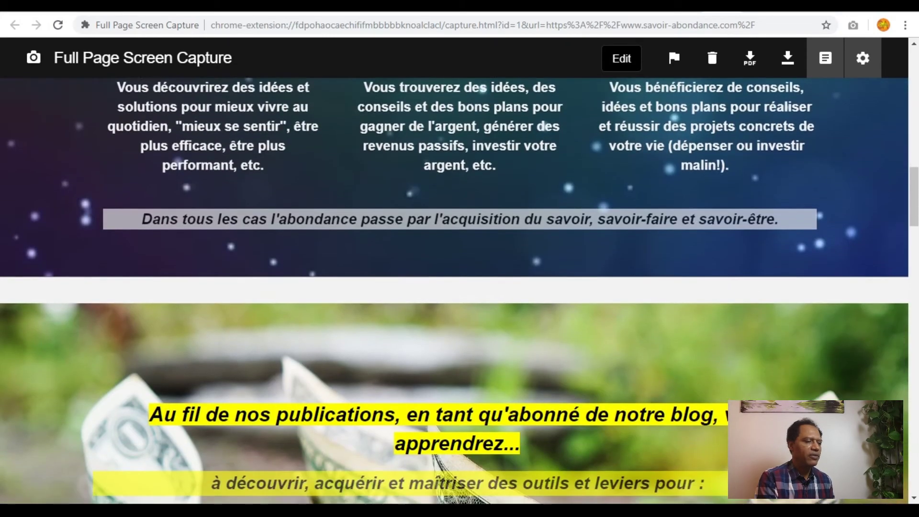
{"action": "scroll", "coordinate": [641, 453], "scroll_direction": "down", "scroll_amount": 20}
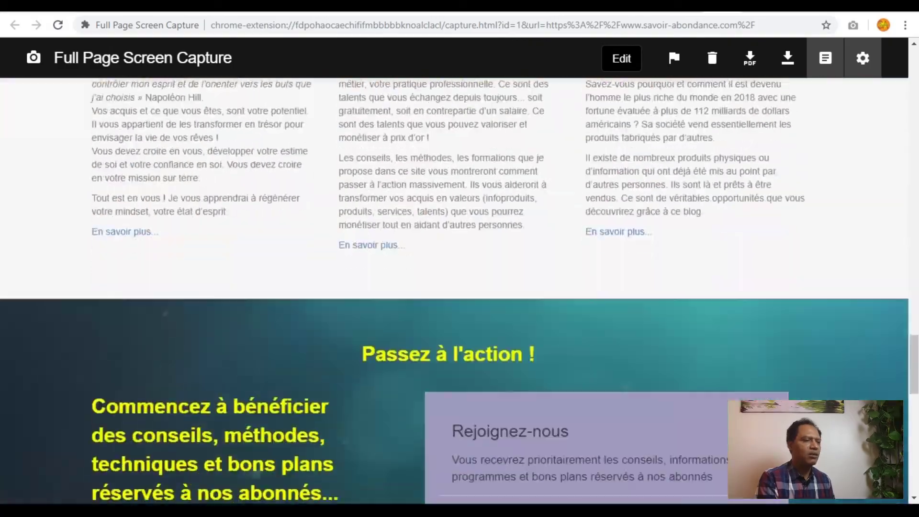
{"action": "scroll", "coordinate": [454, 287], "scroll_direction": "down", "scroll_amount": 2}
{"action": "scroll", "coordinate": [454, 288], "scroll_direction": "up", "scroll_amount": 20}
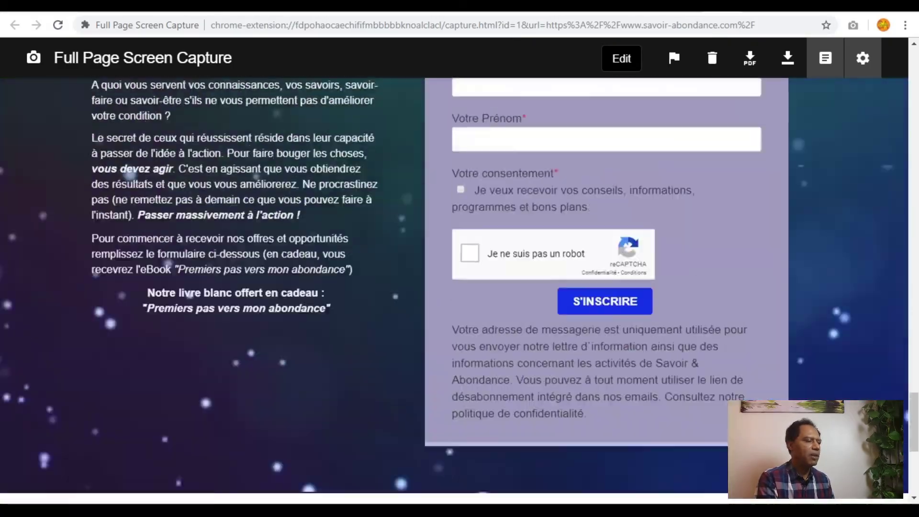
{"action": "scroll", "coordinate": [454, 287], "scroll_direction": "up", "scroll_amount": 15}
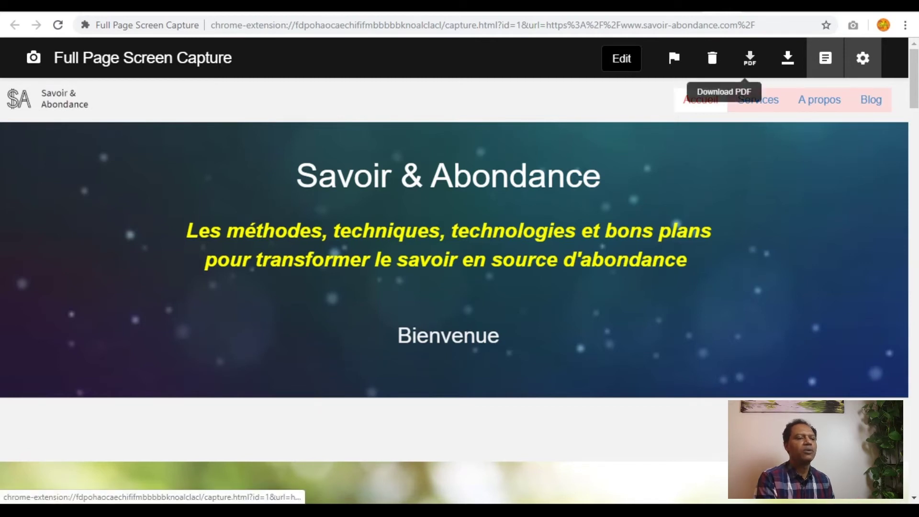
Download the capture as a PDF and as a PNG image, allowing the extension to manage downloads
{"action": "left_click", "coordinate": [750, 58]}
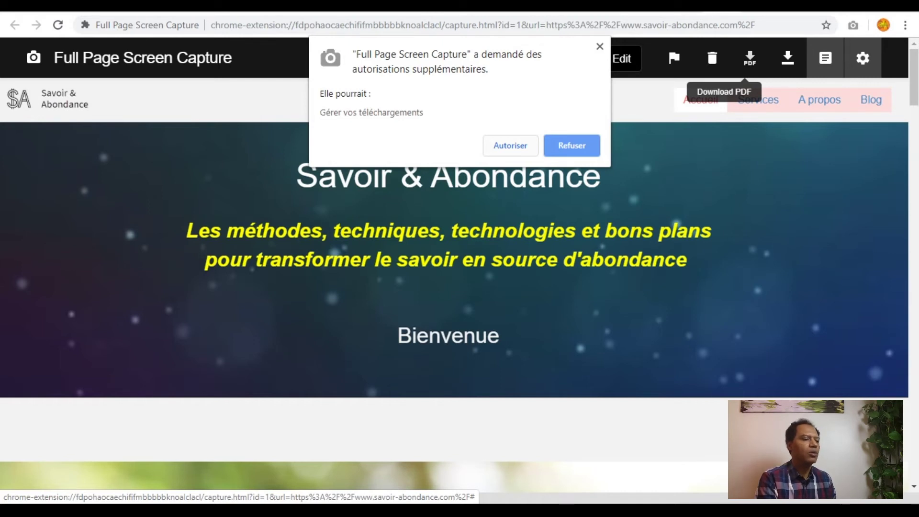
{"action": "left_click", "coordinate": [510, 145]}
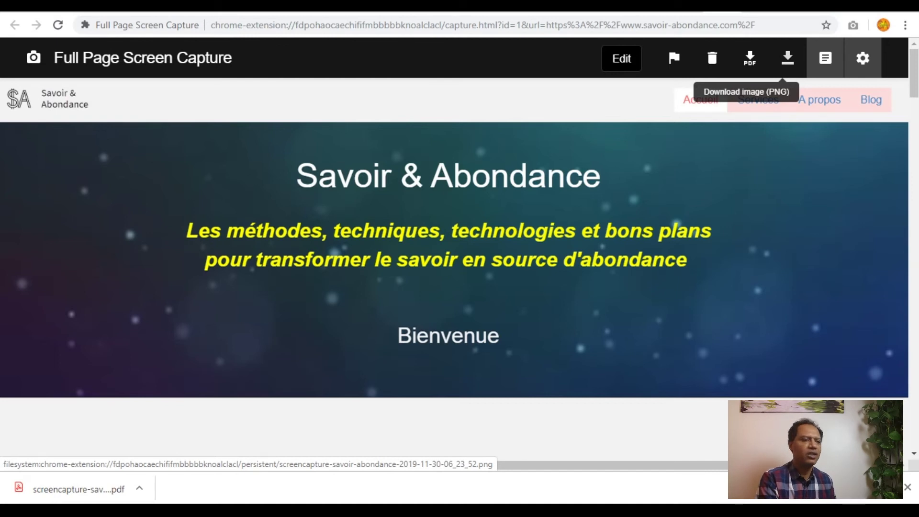
{"action": "left_click", "coordinate": [787, 58]}
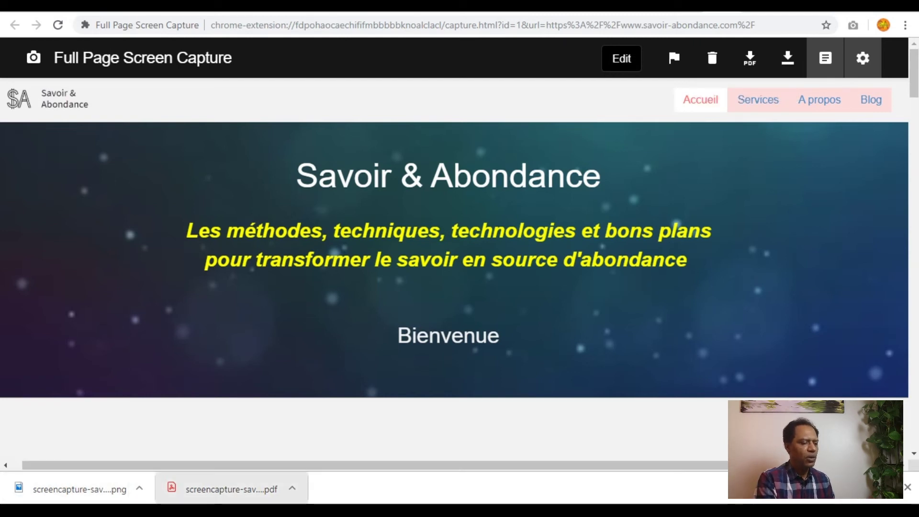
Show the downloaded PDF in its folder and review its pages in Adobe Reader with the tools pane collapsed
{"action": "left_click", "coordinate": [292, 488]}
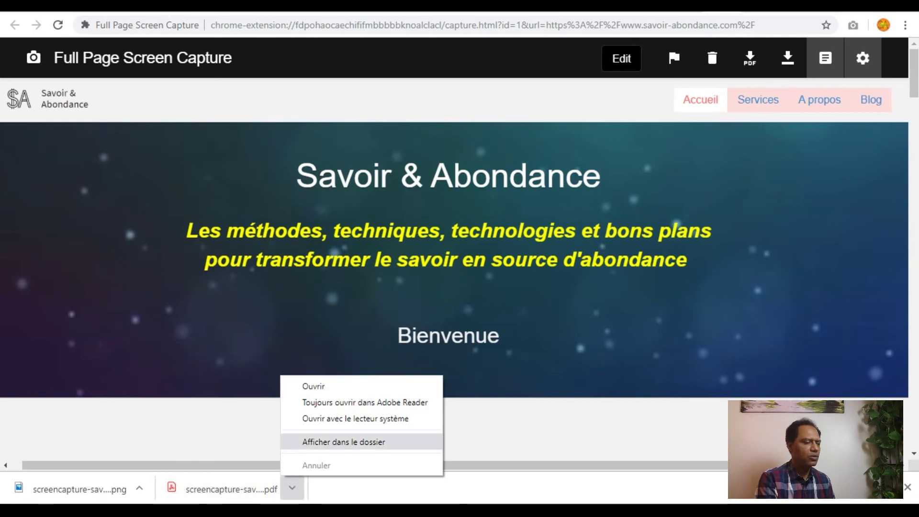
{"action": "left_click", "coordinate": [344, 442]}
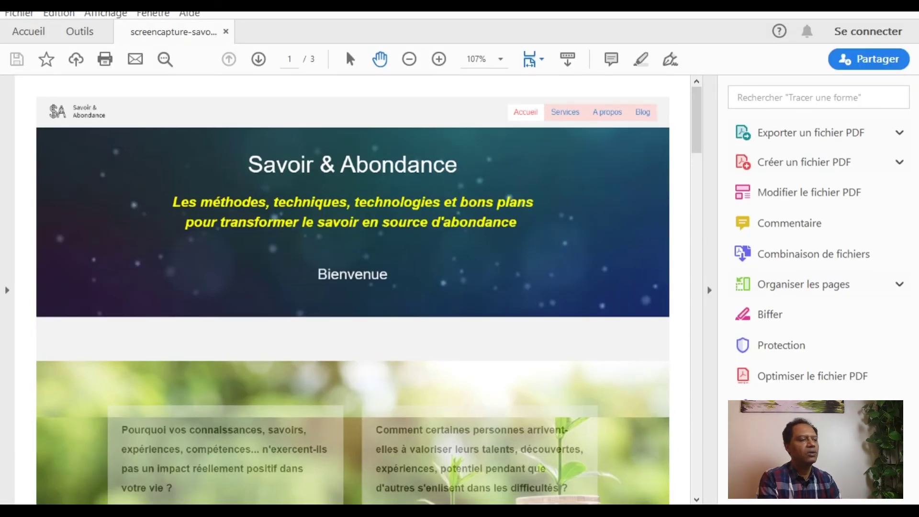
{"action": "scroll", "coordinate": [353, 287], "scroll_direction": "down", "scroll_amount": 3}
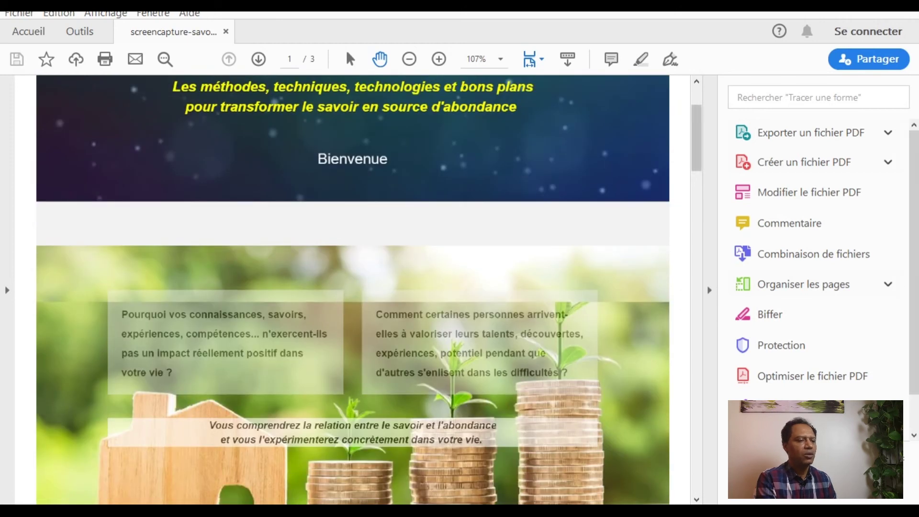
{"action": "left_click", "coordinate": [709, 291]}
{"action": "scroll", "coordinate": [438, 288], "scroll_direction": "down", "scroll_amount": 10}
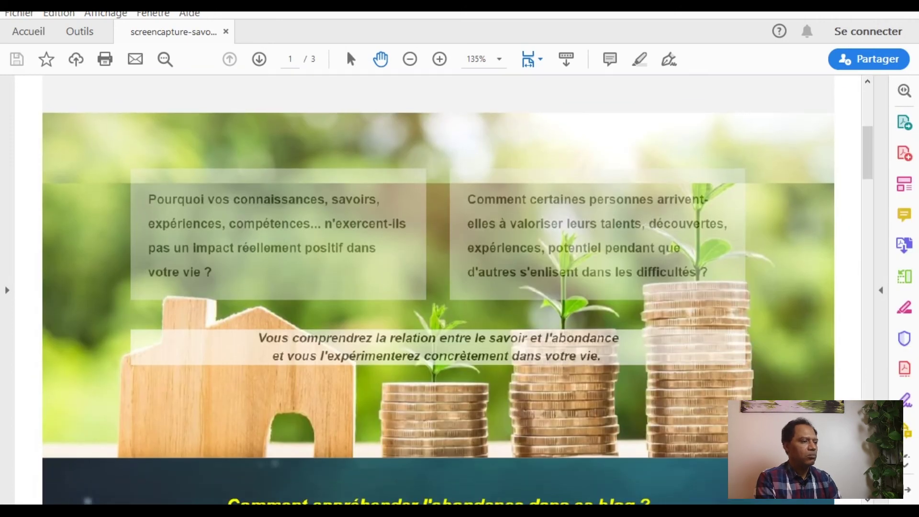
{"action": "scroll", "coordinate": [438, 288], "scroll_direction": "down", "scroll_amount": 15}
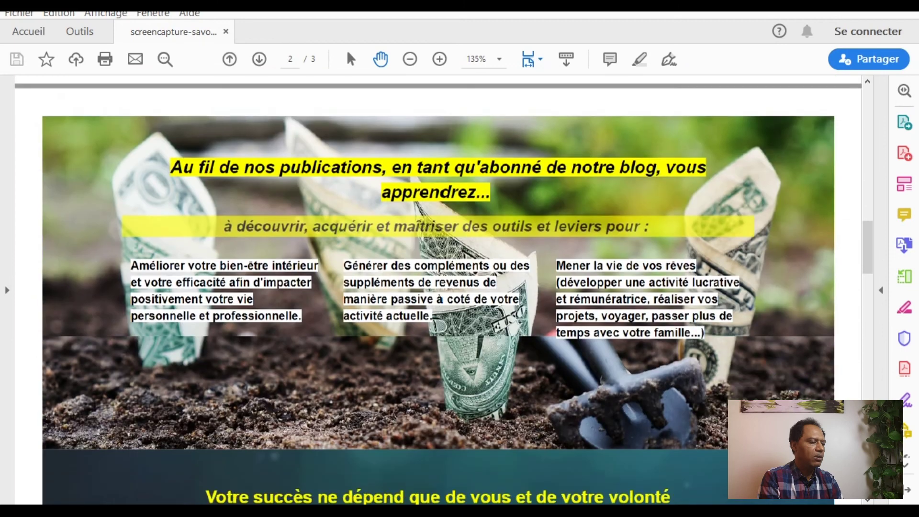
{"action": "scroll", "coordinate": [438, 287], "scroll_direction": "up", "scroll_amount": 20}
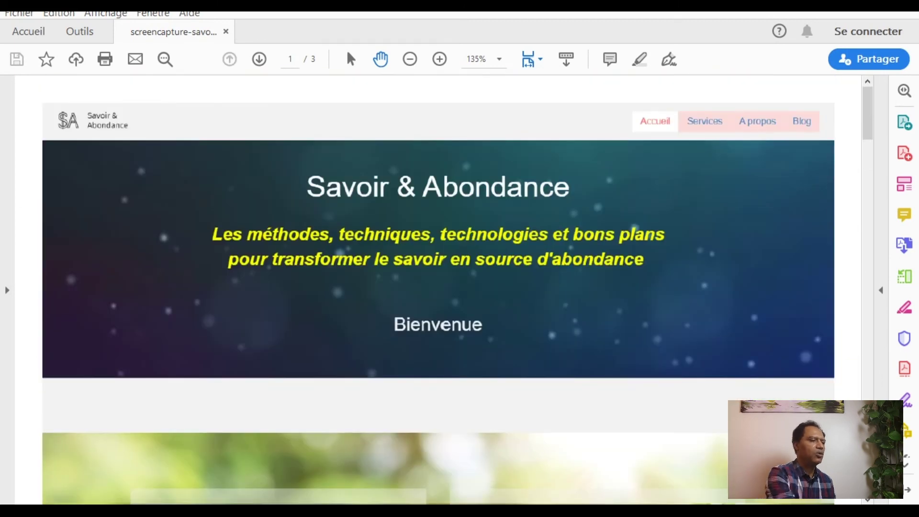
Zoom in on the Savoir & Abondance heading to 339% to inspect the text, and zoom back out to 174%
{"action": "scroll", "coordinate": [483, 202], "scroll_direction": "up", "scroll_amount": 5}
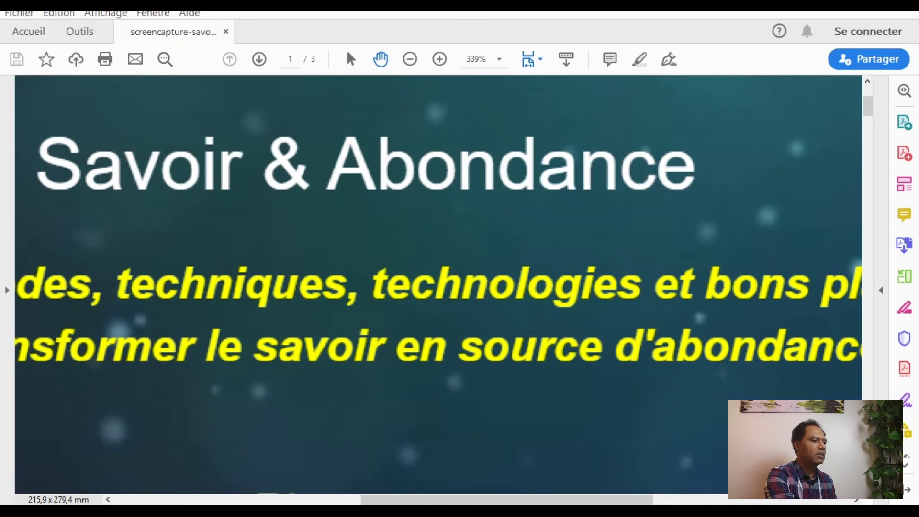
{"action": "scroll", "coordinate": [438, 287], "scroll_direction": "left", "scroll_amount": 5}
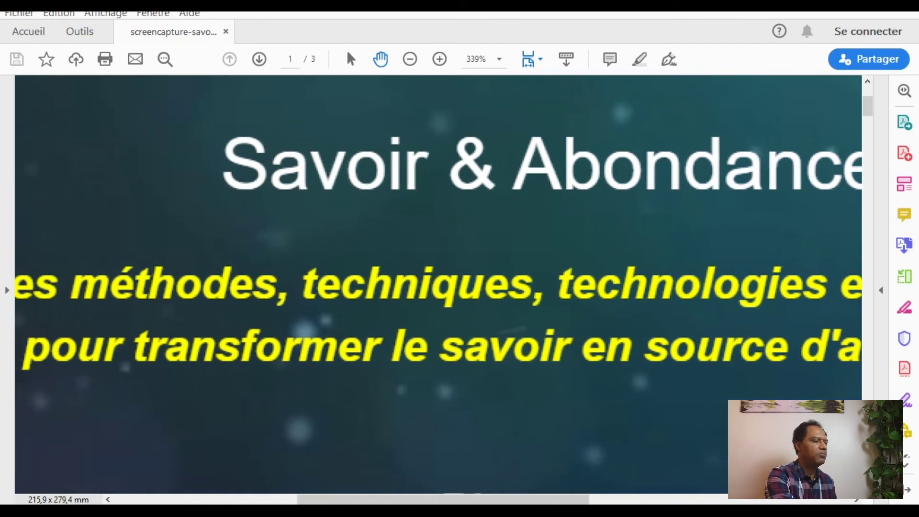
{"action": "scroll", "coordinate": [438, 287], "scroll_direction": "down", "scroll_amount": 5}
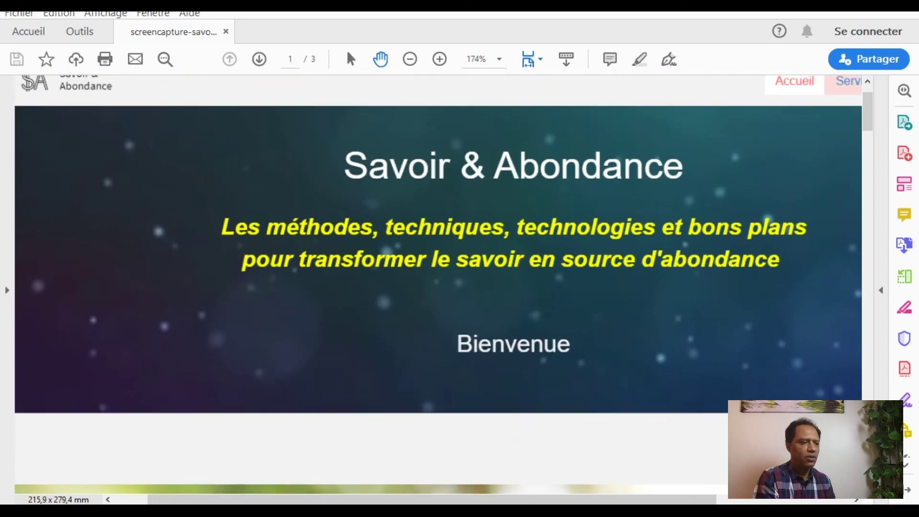
{"action": "scroll", "coordinate": [438, 287], "scroll_direction": "up", "scroll_amount": 1}
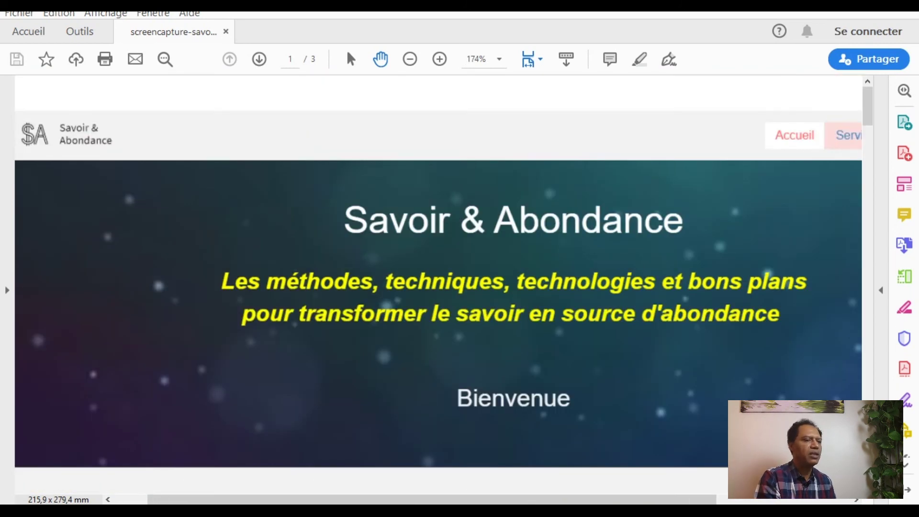